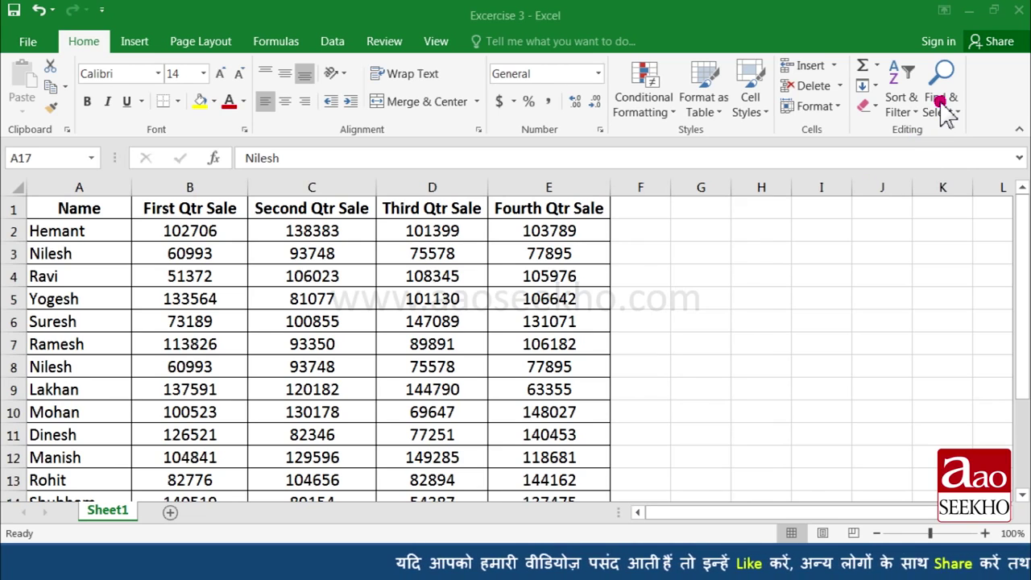
# Step: Find 'Nilesh' and step through its matches in A8, A15 and A17, wrapping back to A3
pyautogui.click(939, 102)
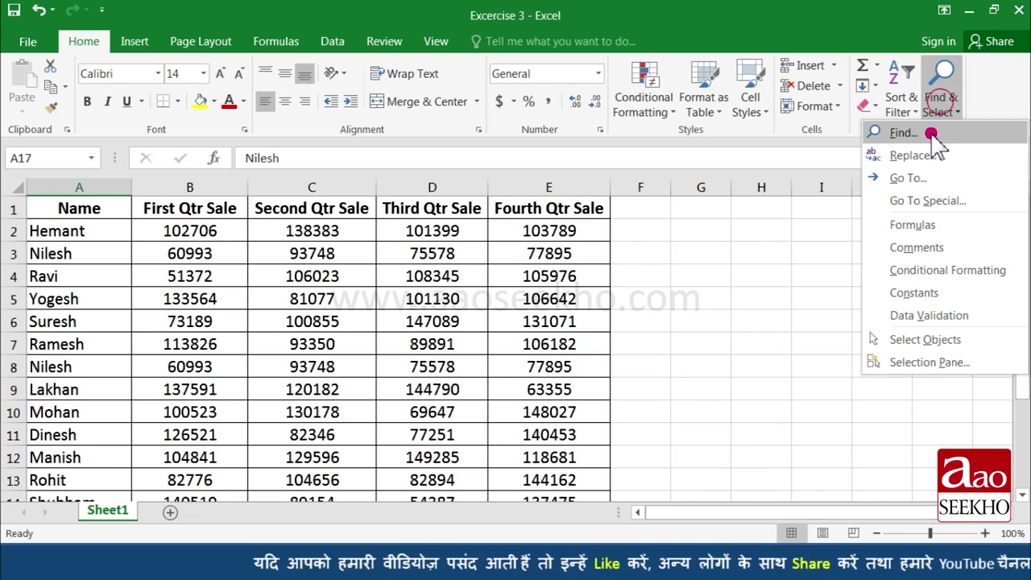
pyautogui.click(933, 135)
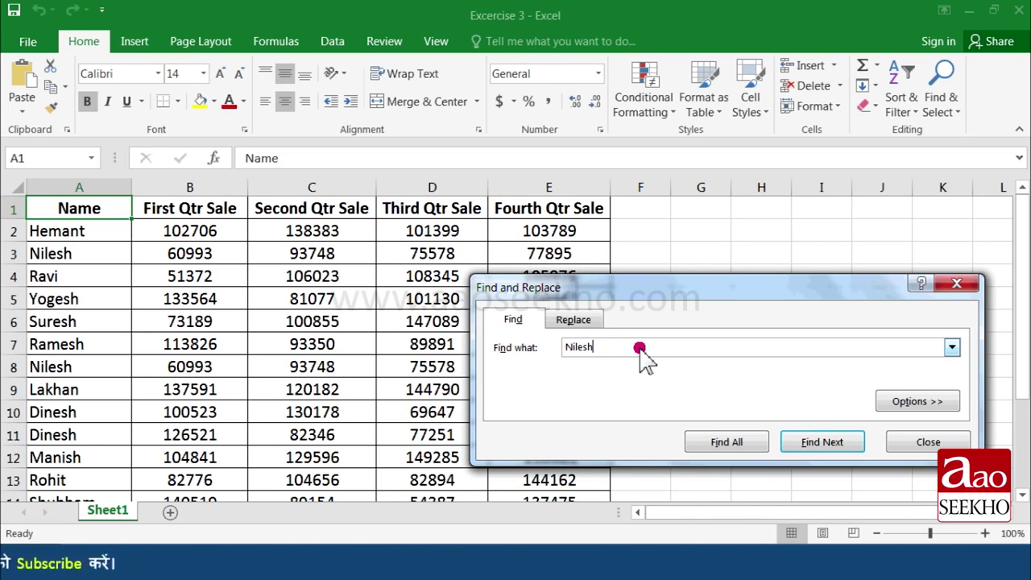
pyautogui.click(813, 448)
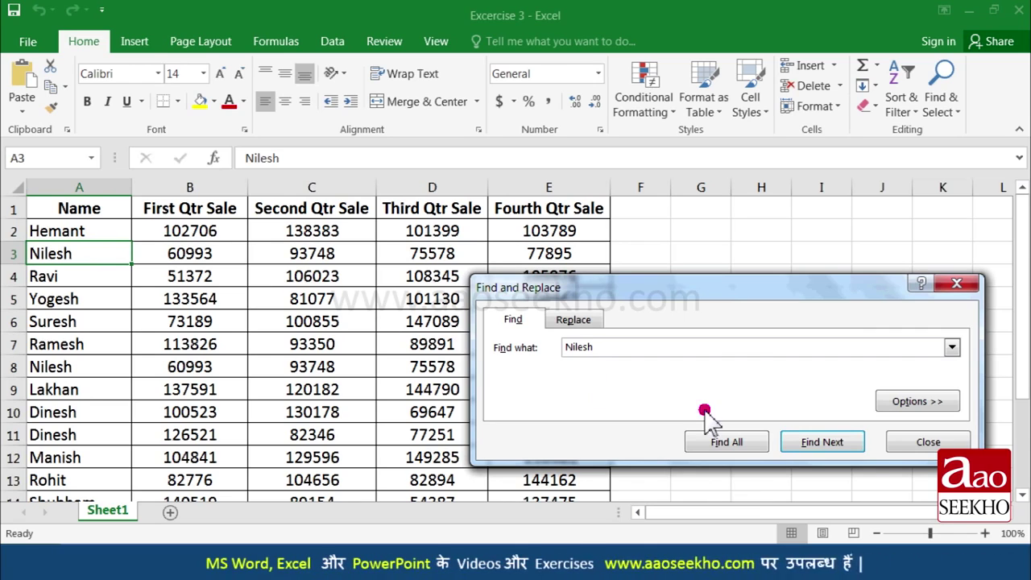
pyautogui.click(802, 442)
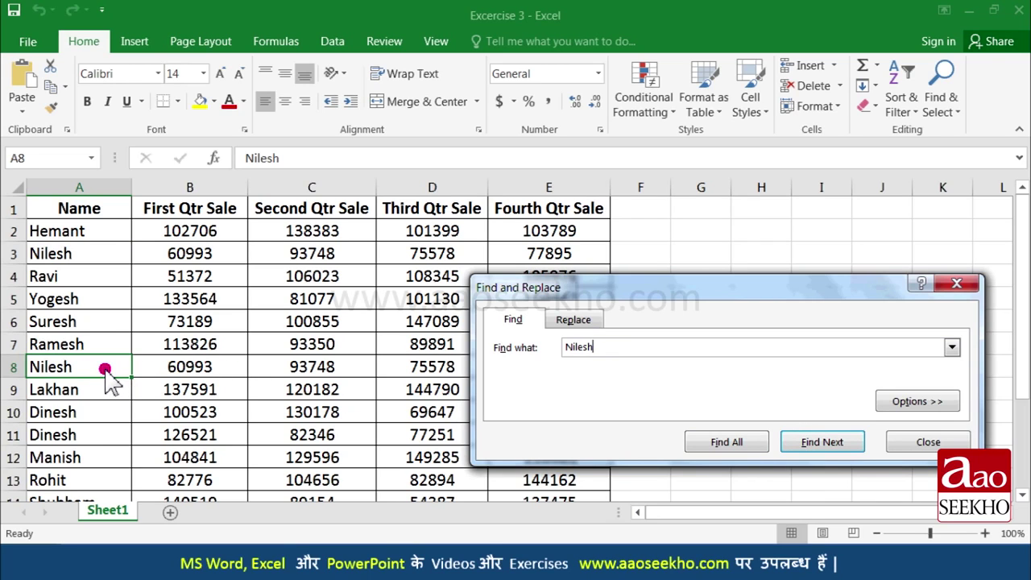
pyautogui.click(795, 456)
pyautogui.click(820, 444)
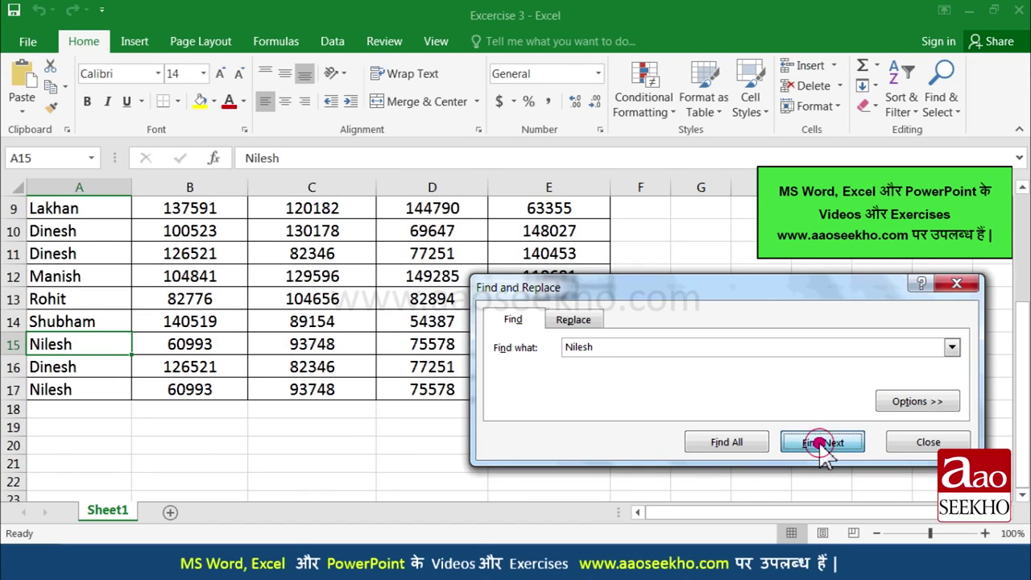
pyautogui.click(820, 445)
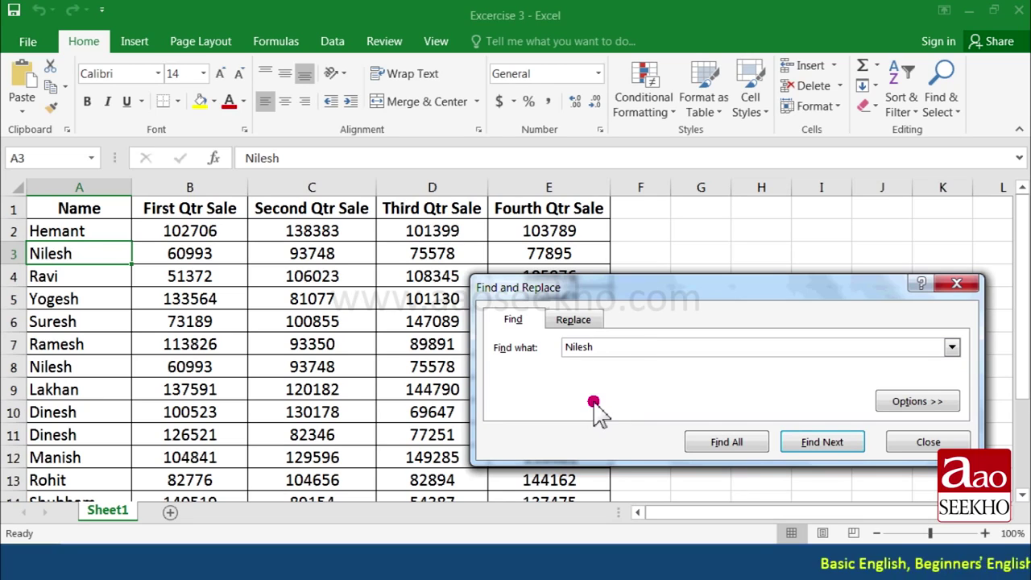
# Step: List all four Nilesh cells with Find All, jump to the $A$17 result, then close the dialog
pyautogui.click(756, 448)
pyautogui.moveTo(766, 287); pyautogui.dragTo(762, 169)
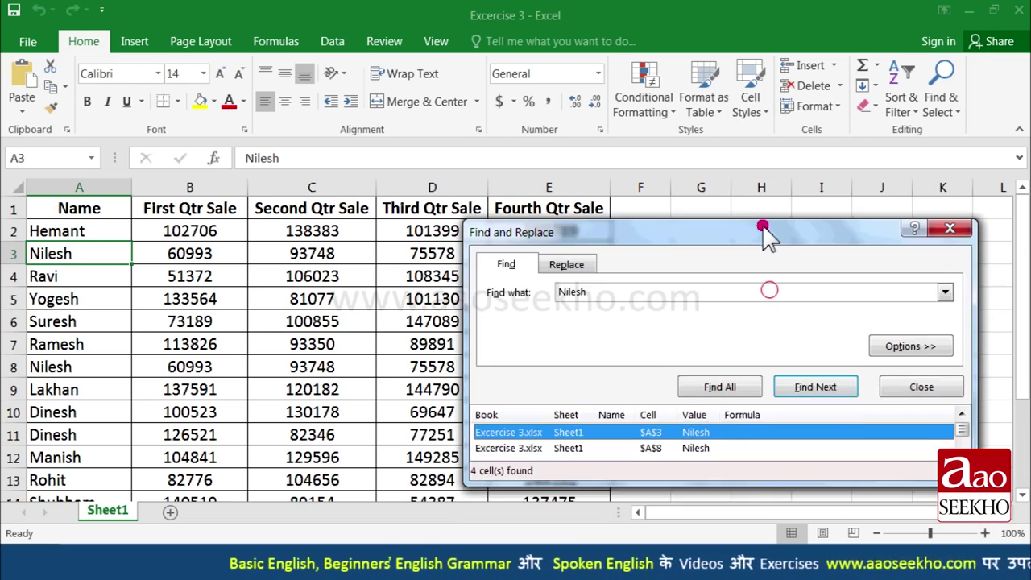
pyautogui.moveTo(752, 419); pyautogui.dragTo(751, 494)
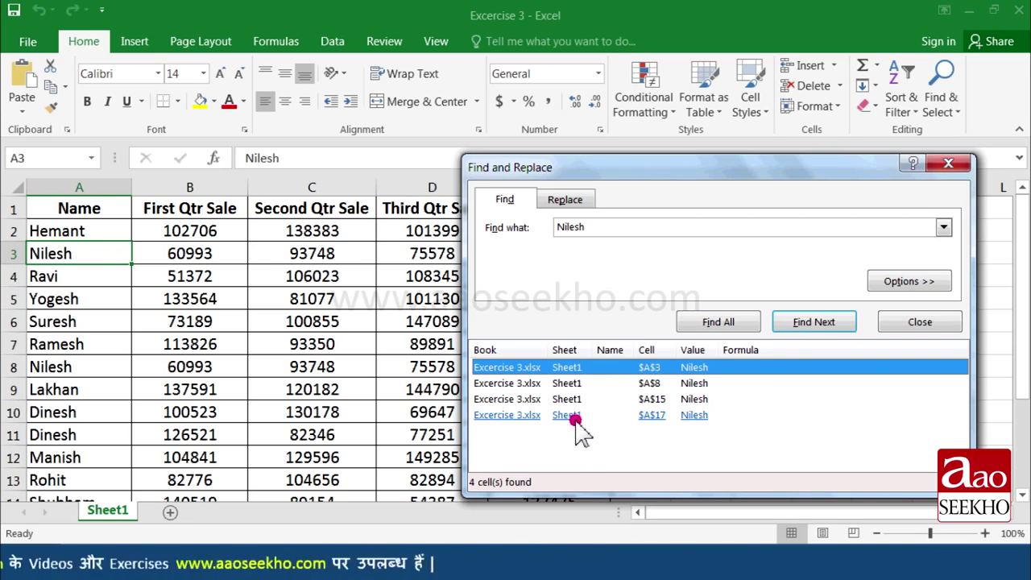
pyautogui.click(577, 416)
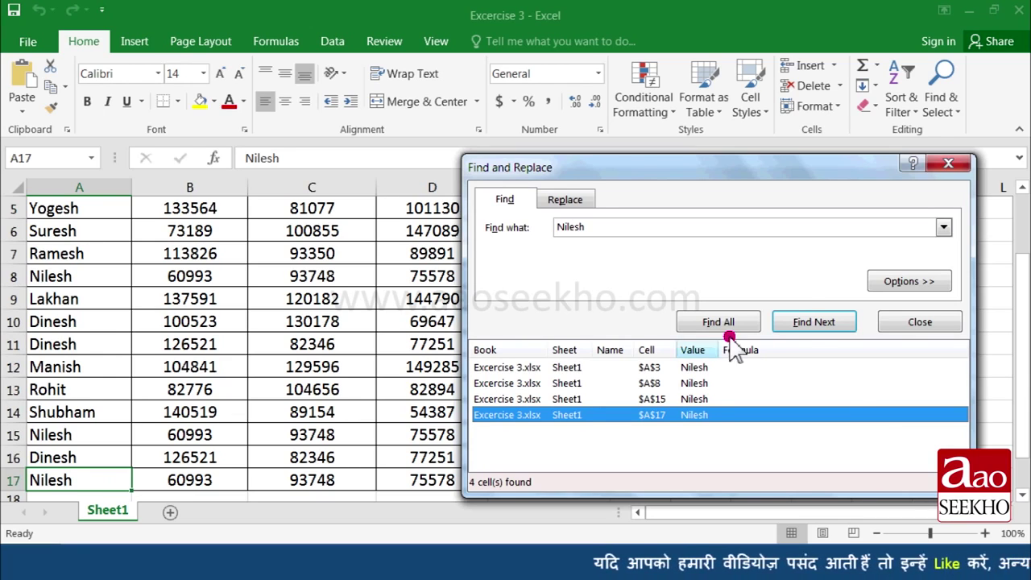
pyautogui.click(911, 323)
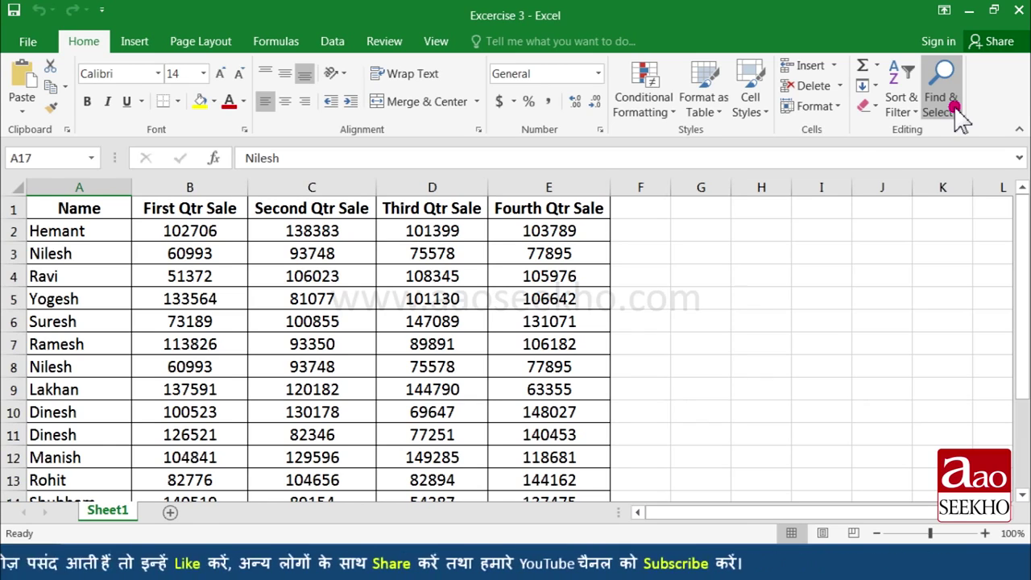
# Step: Set up Replace with 'Nilesh' in Find what and 'Mahesh' in Replace with
pyautogui.click(954, 106)
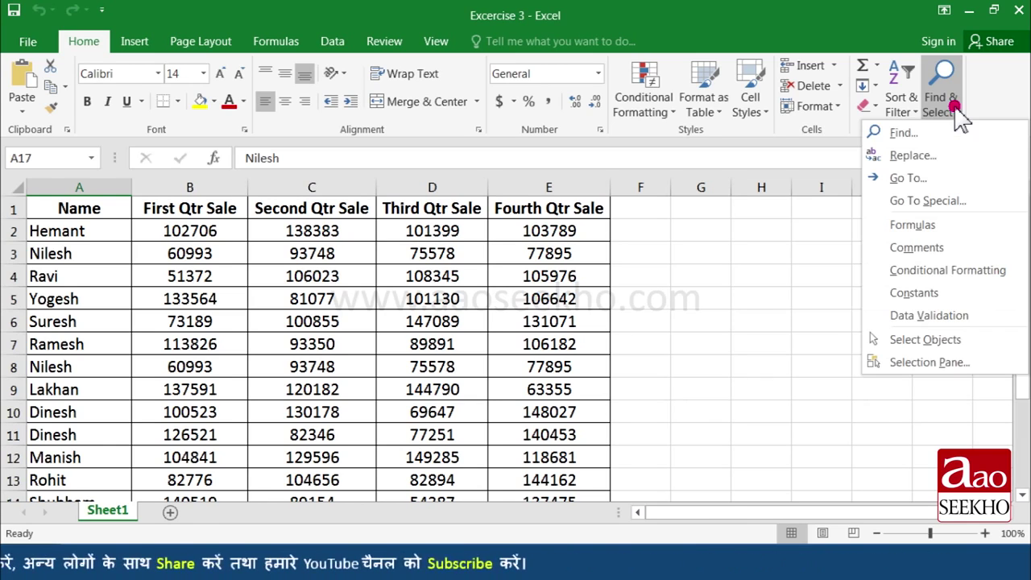
pyautogui.click(939, 155)
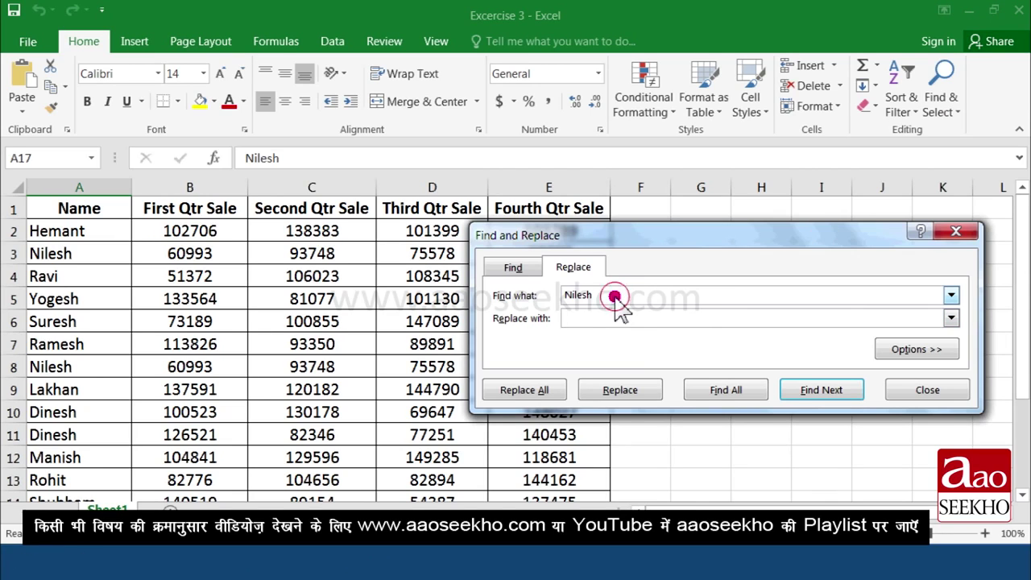
pyautogui.press('Delete')
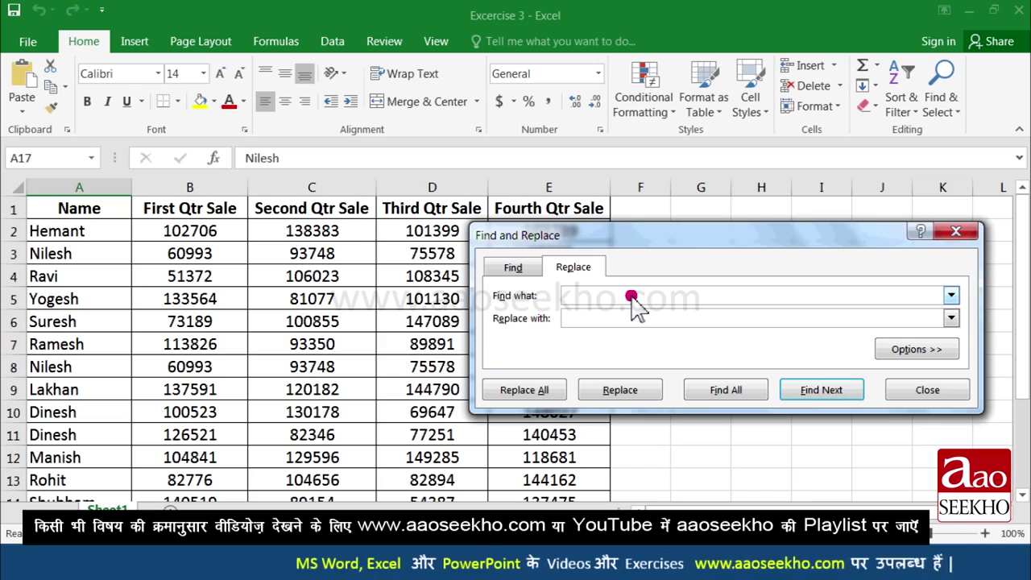
pyautogui.write('Nilesh')
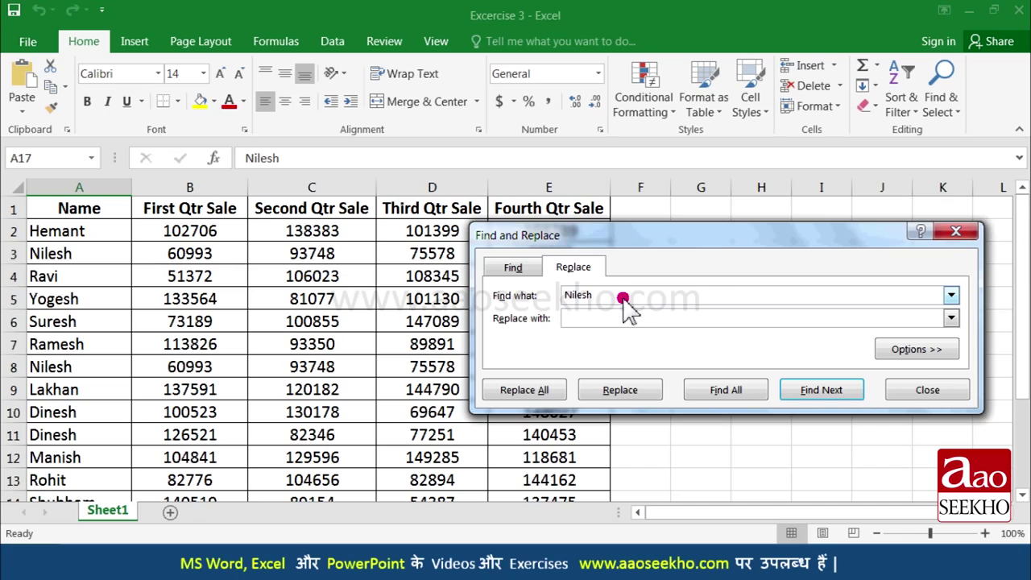
pyautogui.press('Return')
pyautogui.click(640, 319)
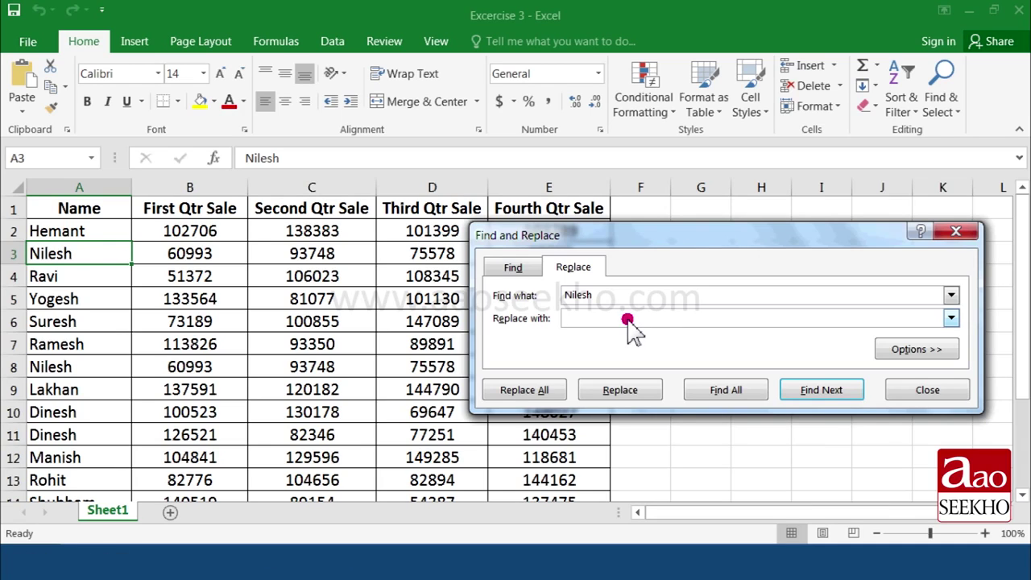
pyautogui.click(612, 317)
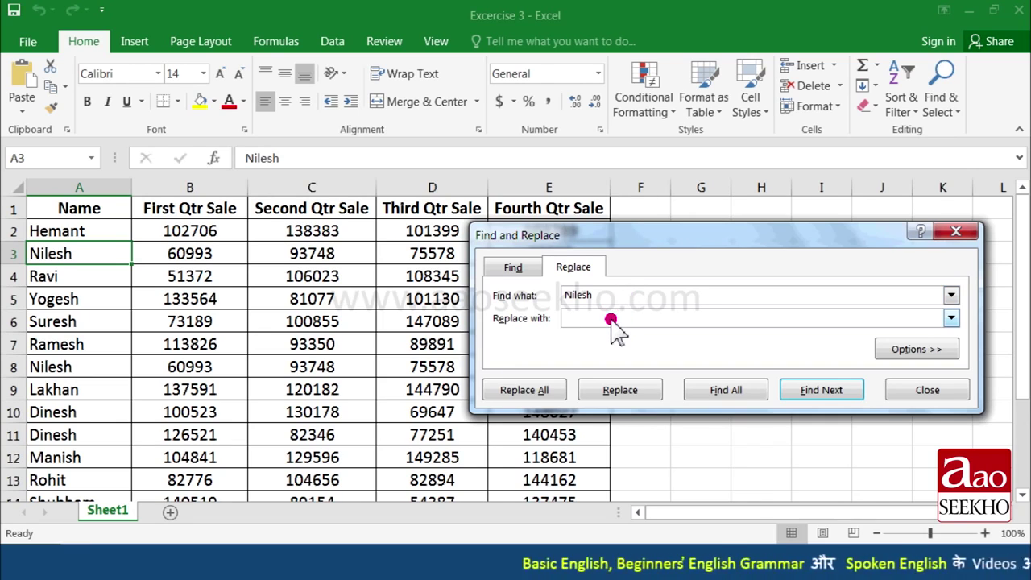
pyautogui.write('Mahesh')
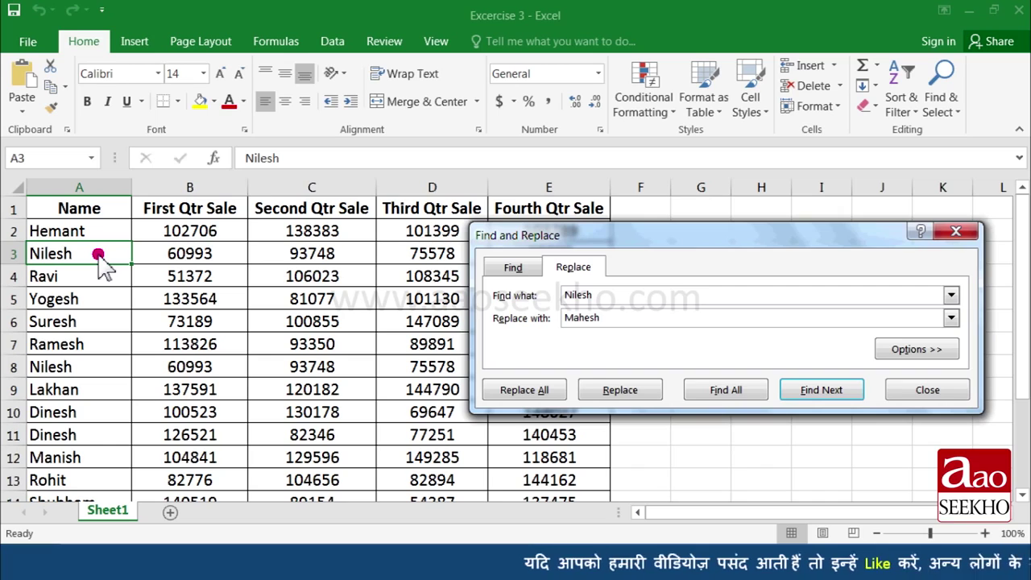
# Step: Replace Nilesh with Mahesh individually in A3 and A15, leaving A17 unchanged
pyautogui.click(645, 391)
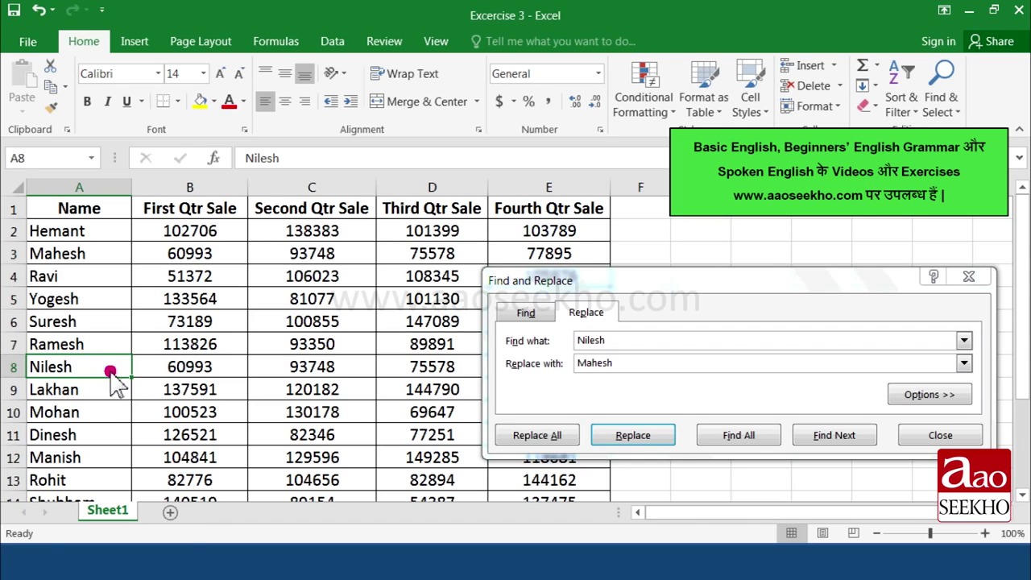
pyautogui.click(633, 436)
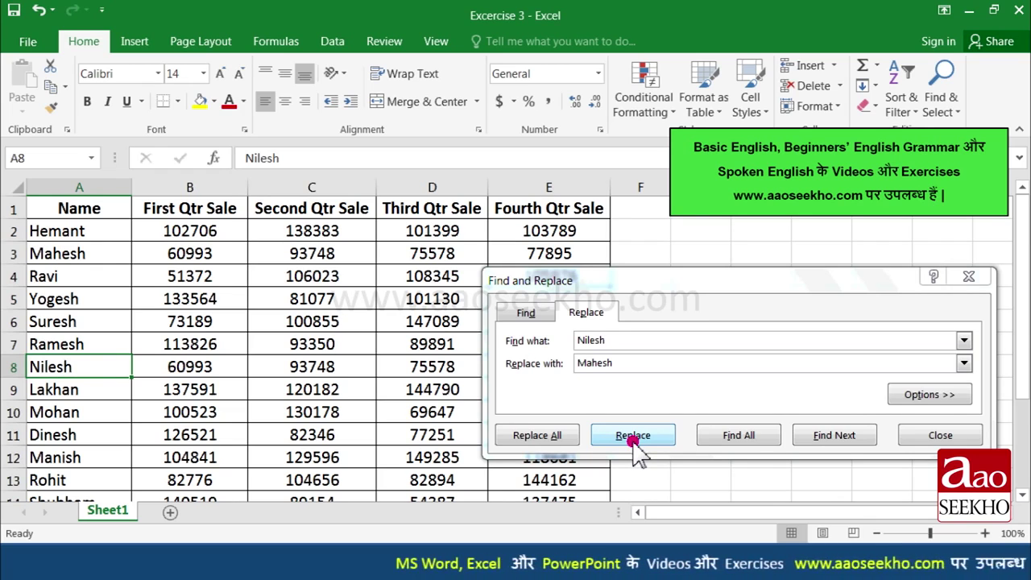
pyautogui.click(709, 435)
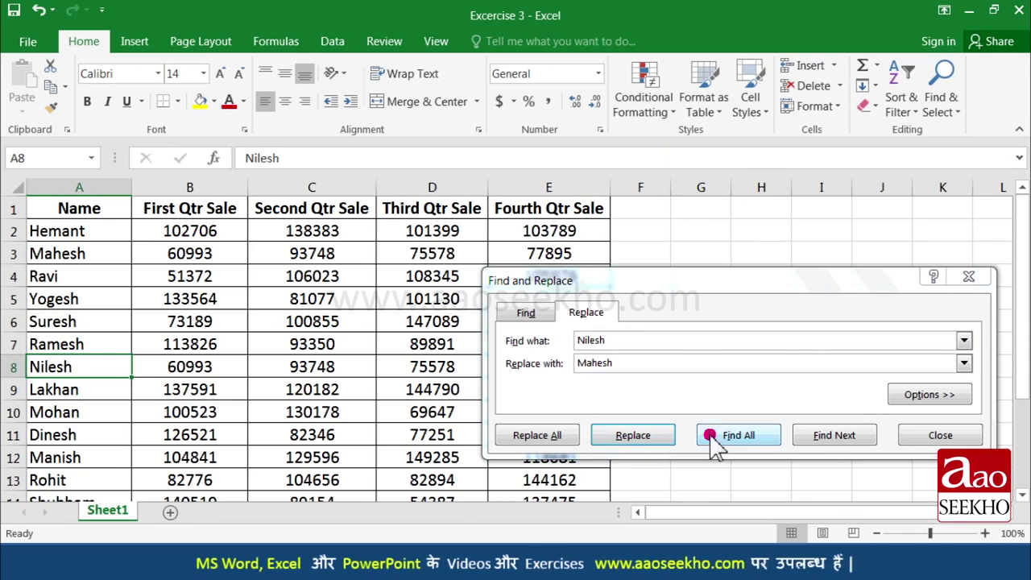
pyautogui.click(827, 437)
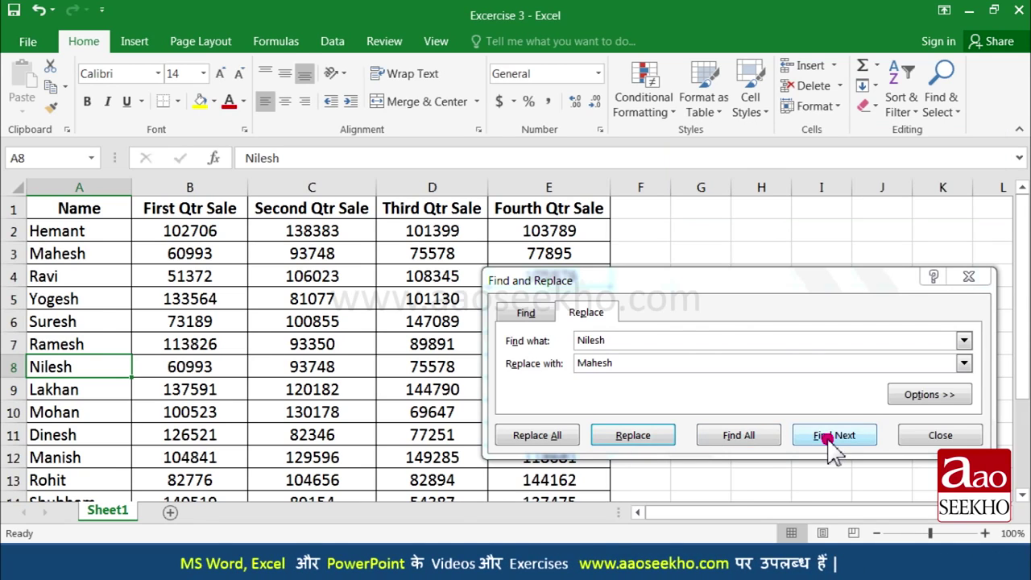
pyautogui.click(827, 437)
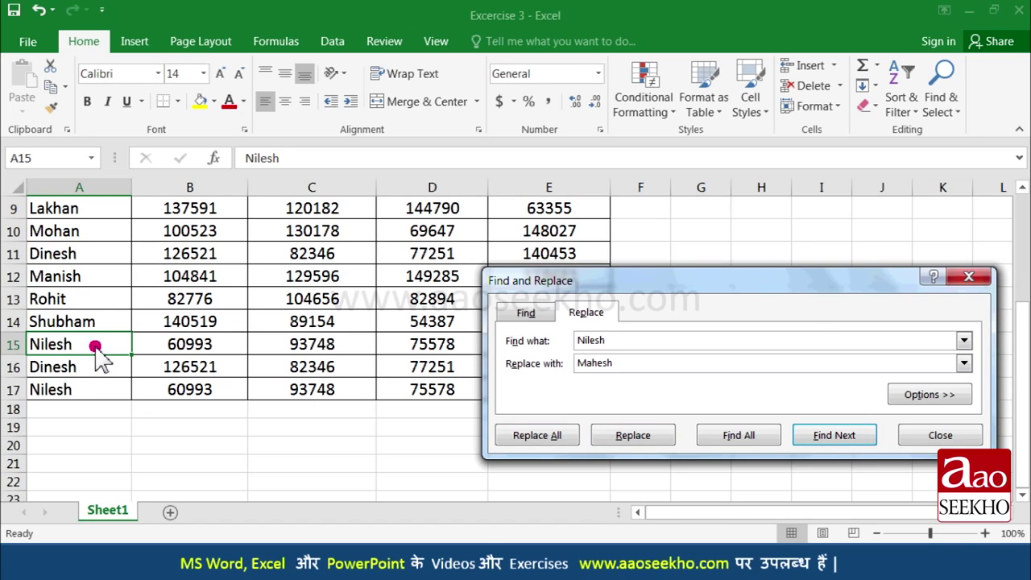
pyautogui.click(622, 442)
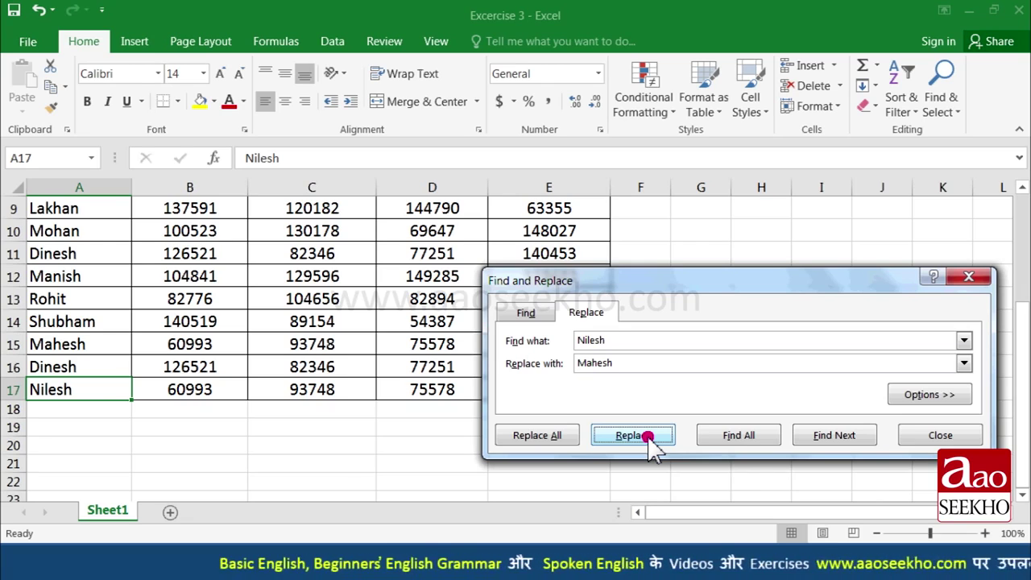
pyautogui.click(555, 436)
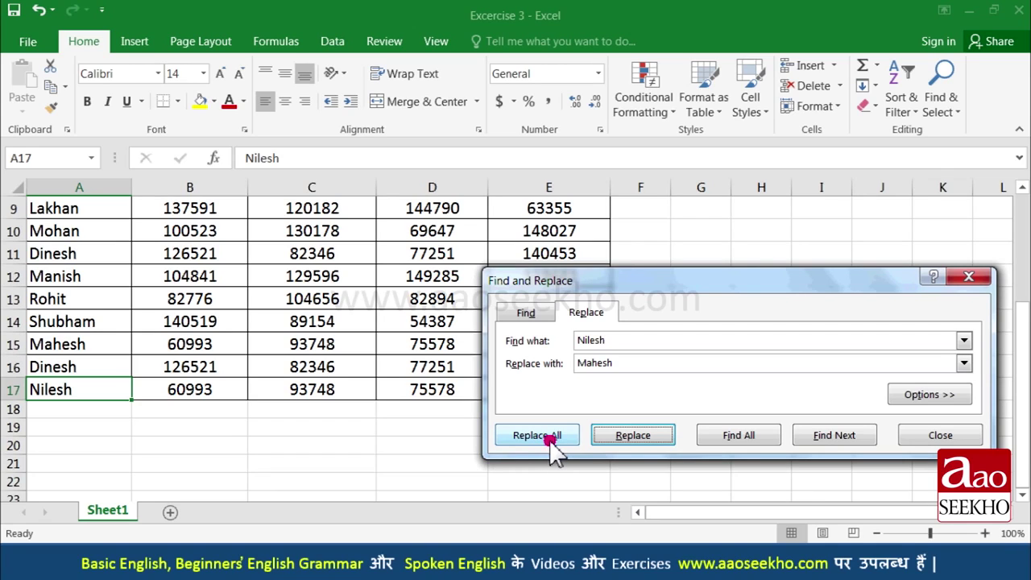
# Step: Replace All remaining Nilesh entries with Mahesh, acknowledge the count message, and close the dialog
pyautogui.click(555, 436)
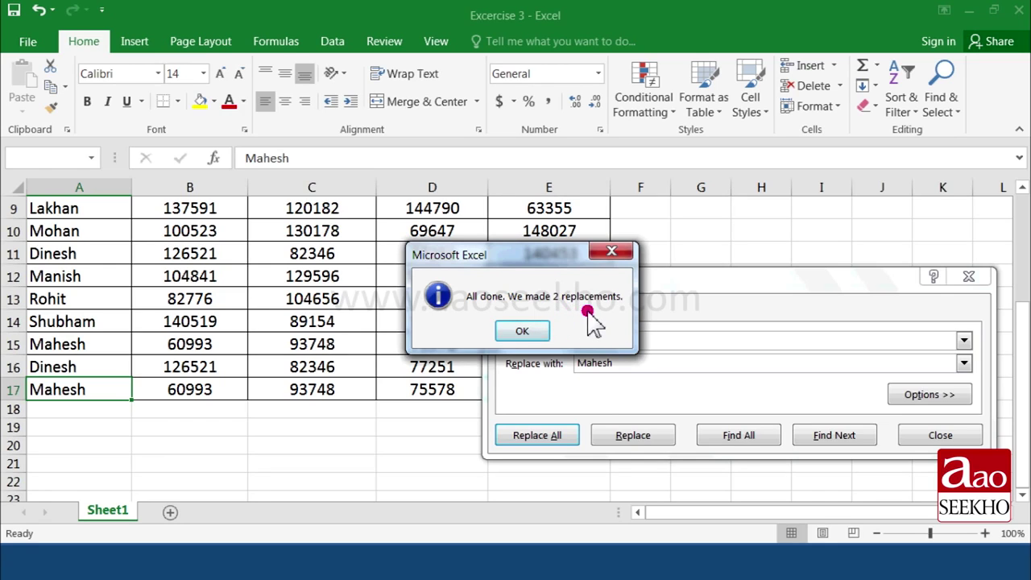
pyautogui.click(532, 331)
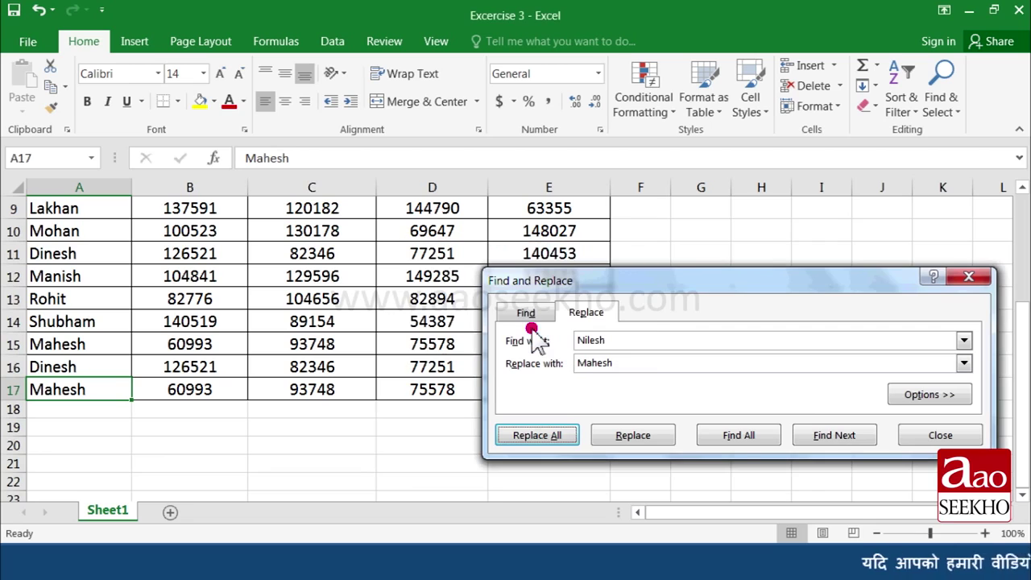
pyautogui.click(937, 437)
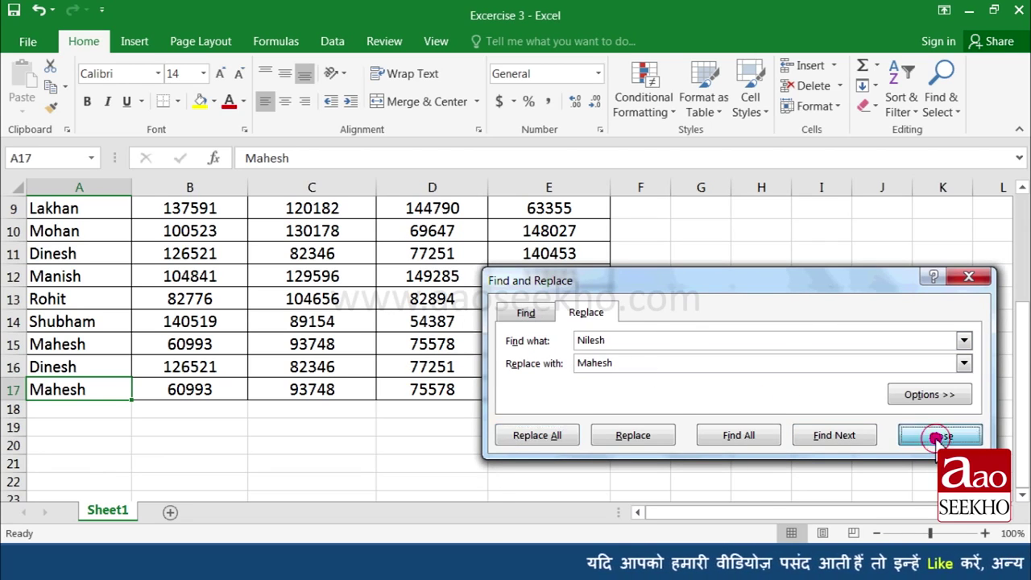